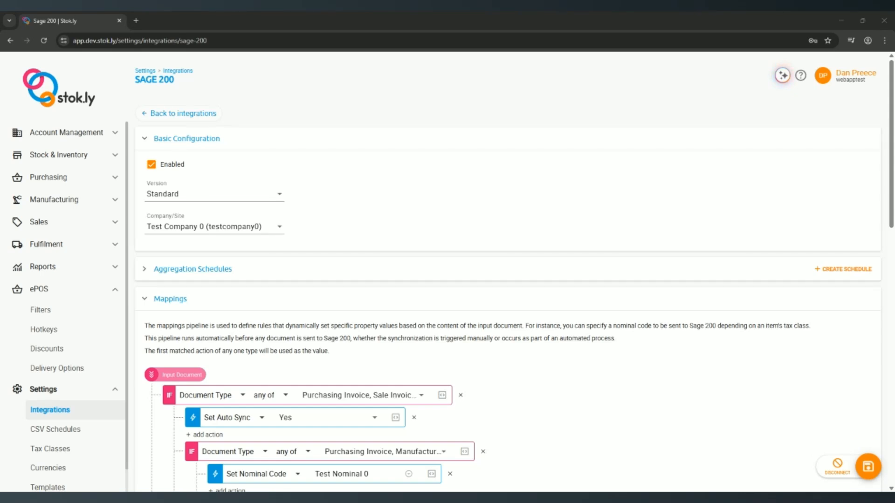
Step: Review the document types available and selected in the first mapping rule's condition
scroll(202, 313, "down", 1)
scroll(177, 292, "down", 1)
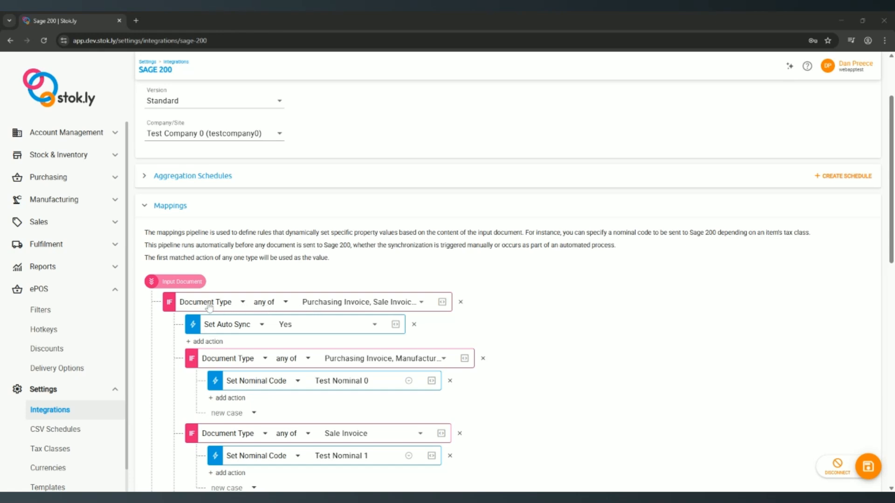
left_click(328, 306)
scroll(346, 371, "down", 1)
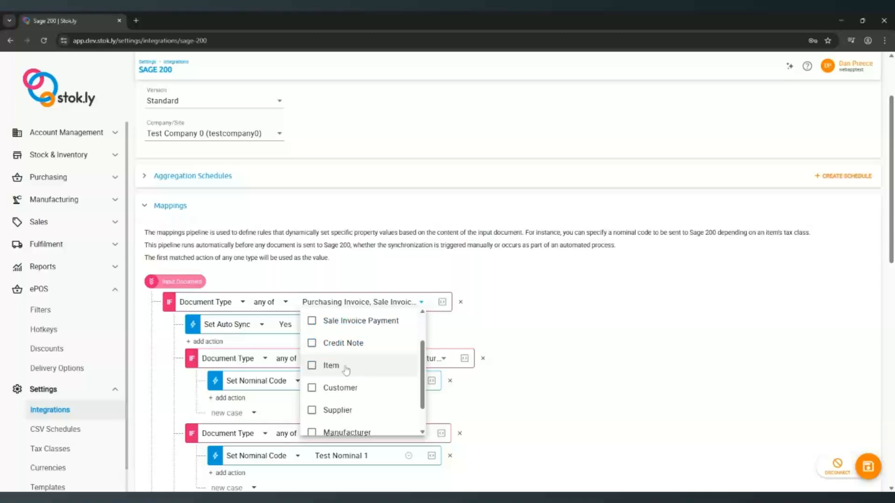
scroll(365, 372, "down", 1)
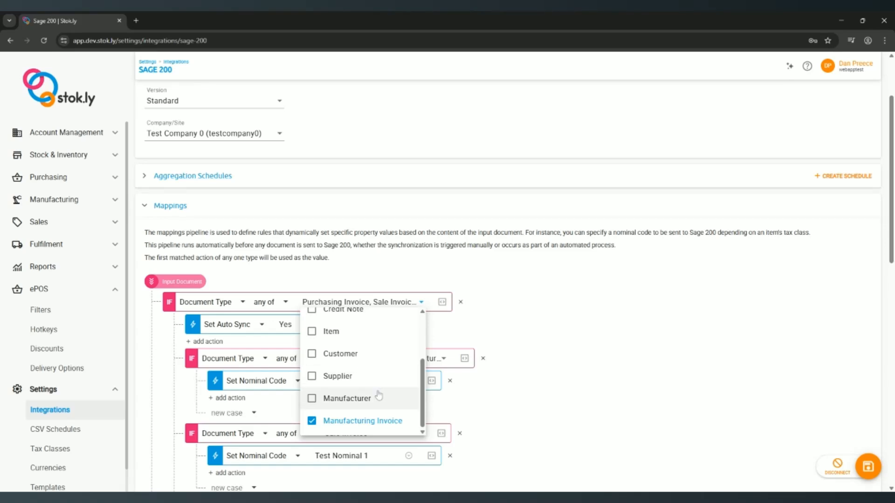
scroll(354, 402, "up", 2)
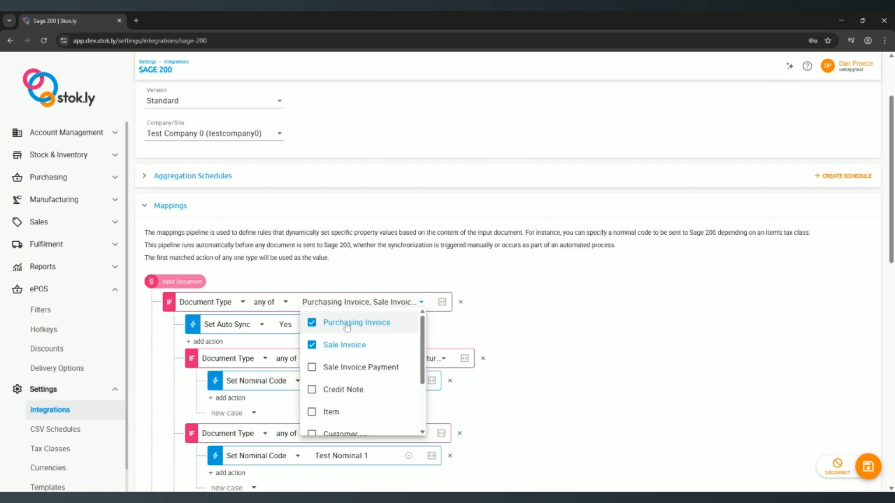
scroll(365, 371, "down", 2)
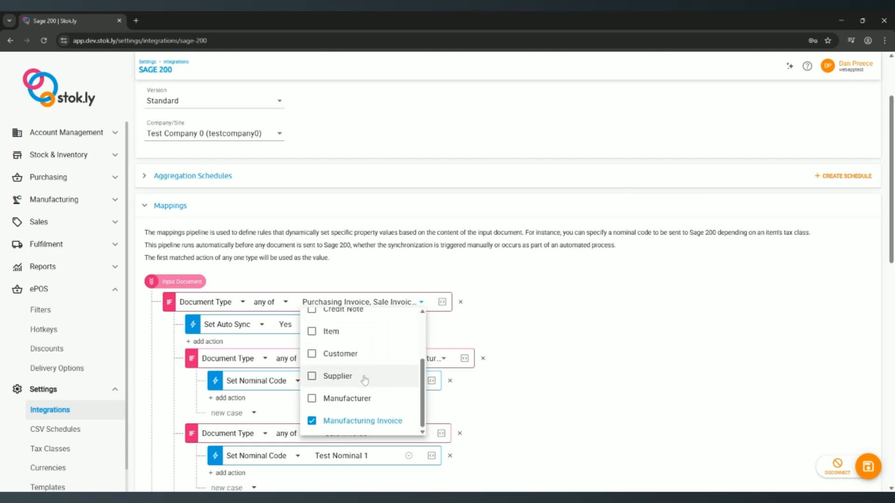
scroll(371, 406, "up", 3)
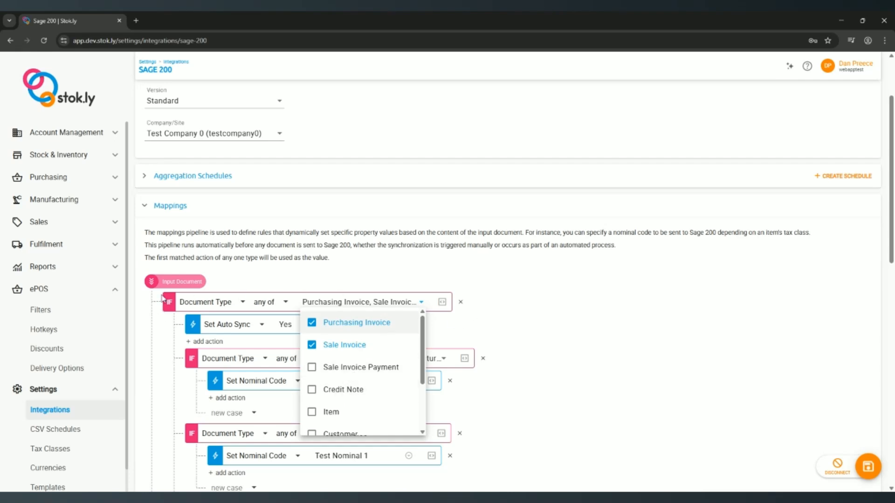
left_click(491, 302)
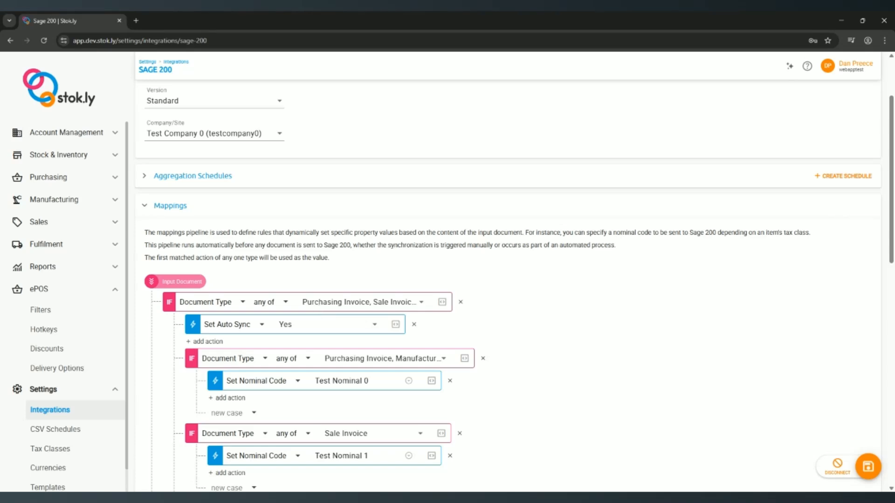
Step: Remove Sale Invoice from the first mapping rule's document types and set its Set Auto Sync action to No
left_click(373, 309)
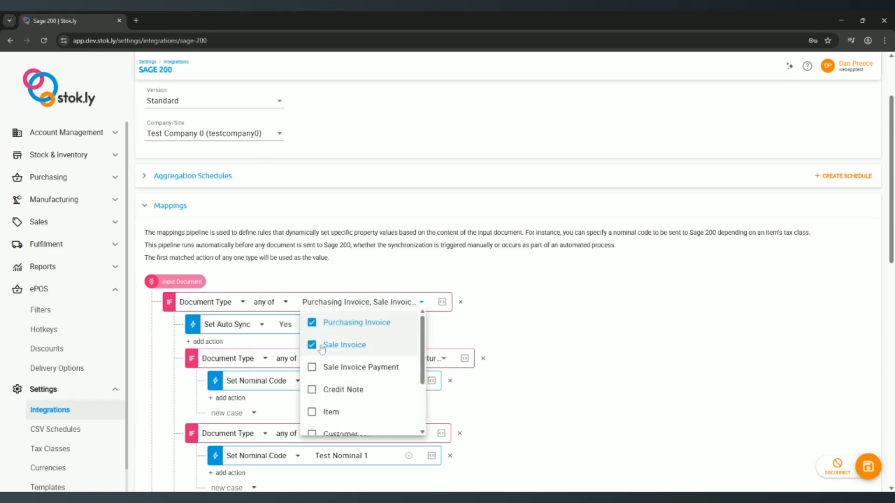
left_click(313, 347)
left_click(300, 325)
left_click(300, 325)
left_click(290, 368)
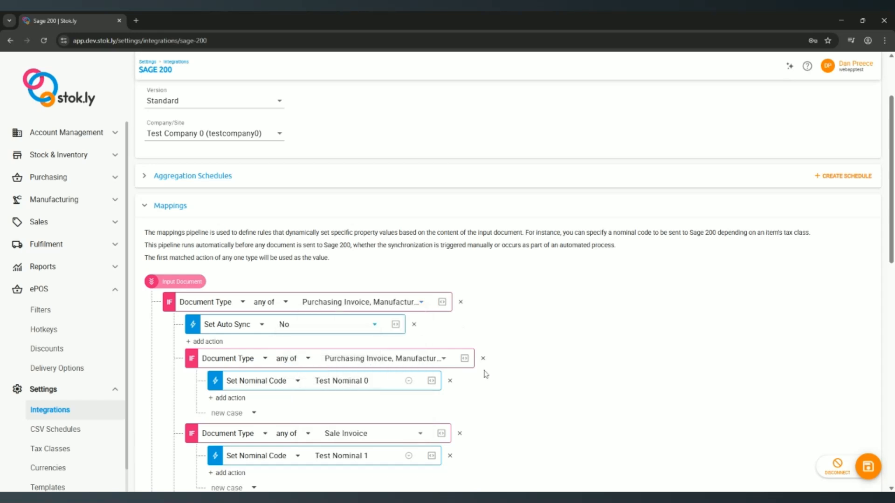
Step: Add a Set Auto Sync action with the value Yes to the top-level Sale Invoice rule
scroll(182, 291, "down", 1)
scroll(167, 337, "down", 2)
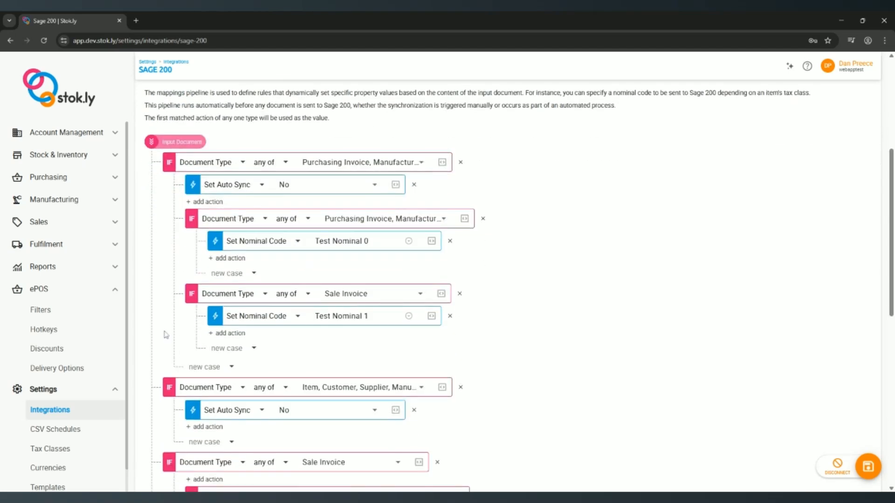
scroll(248, 387, "down", 1)
scroll(306, 402, "down", 1)
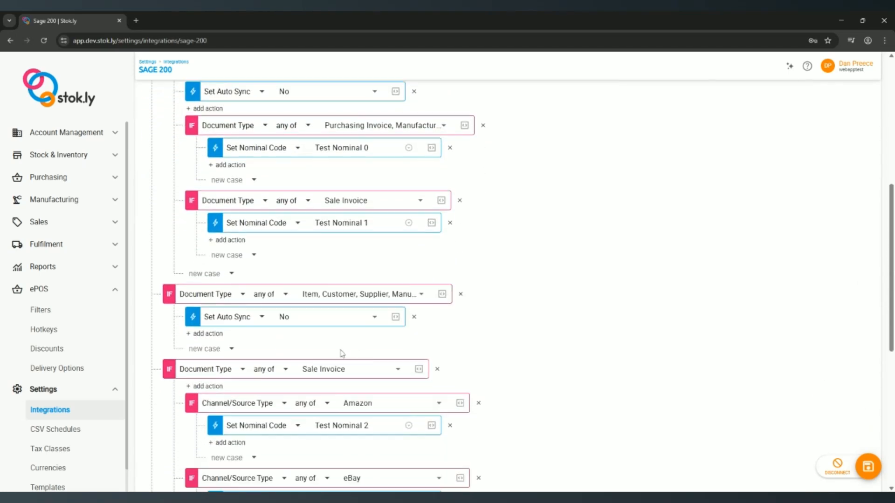
left_click(210, 387)
left_click(228, 393)
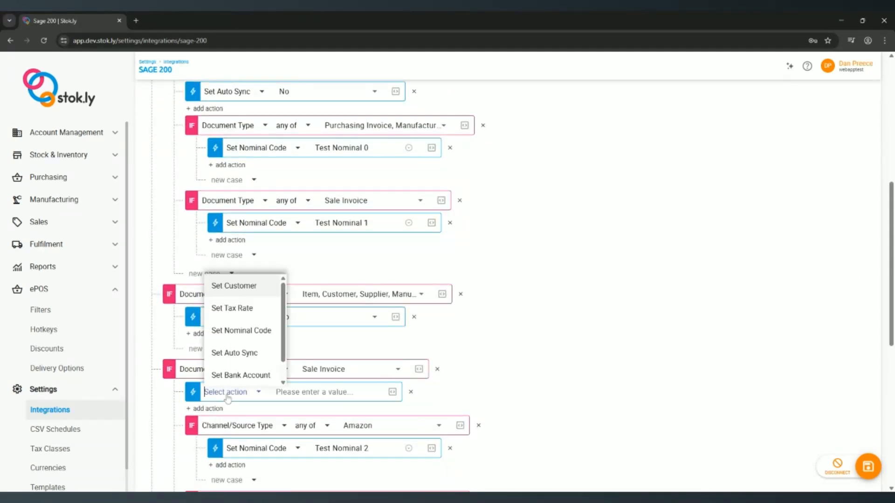
left_click(234, 353)
left_click(308, 394)
left_click(309, 414)
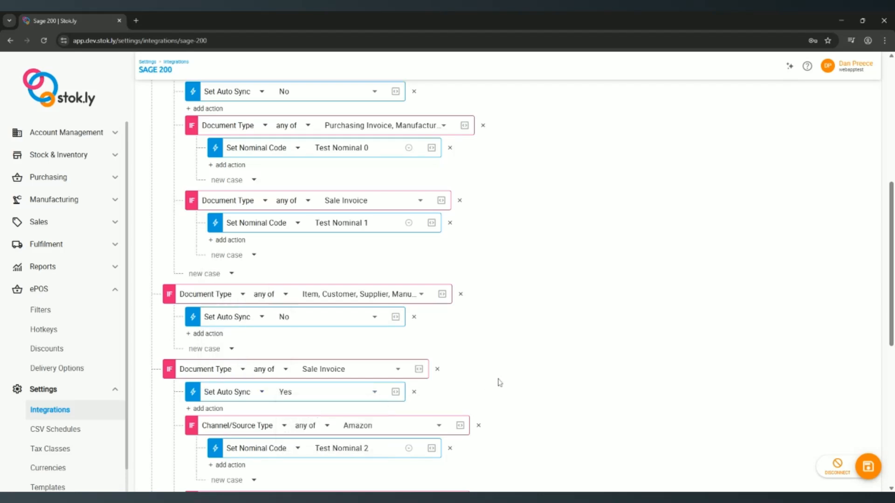
Step: Delete the nested Sale Invoice case from the first mapping rule
scroll(510, 353, "up", 5)
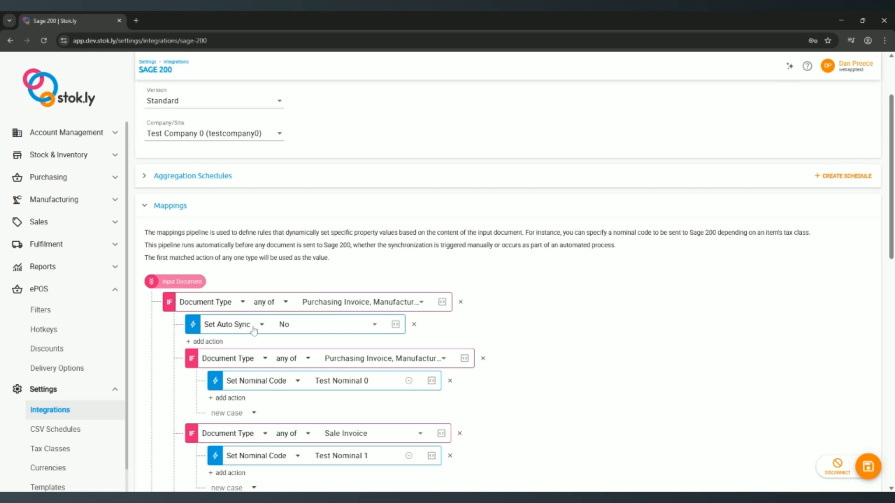
scroll(253, 330, "down", 1)
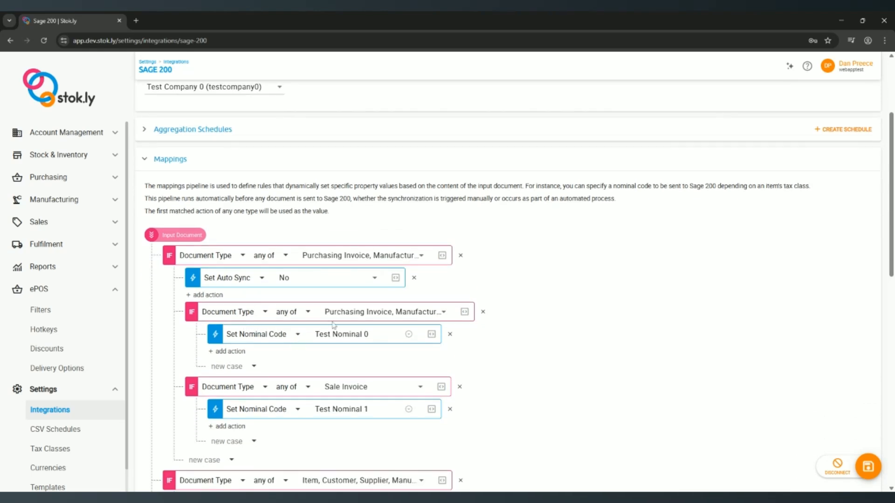
left_click(459, 386)
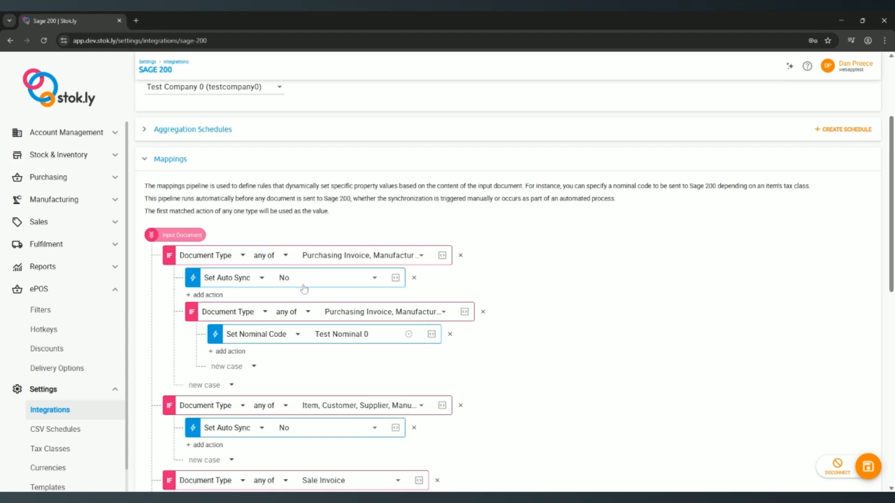
Step: Remove Manufacturing Invoice from the nested Purchasing Invoice case's document types
left_click(391, 313)
scroll(352, 396, "down", 3)
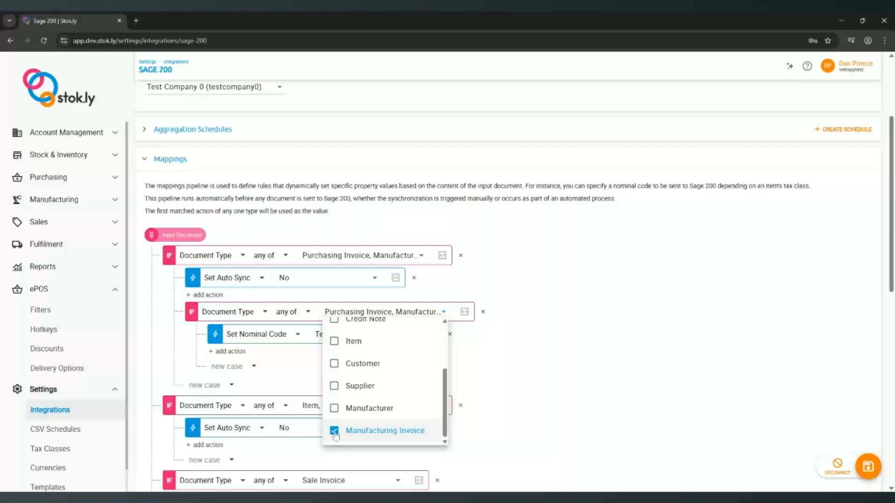
left_click(334, 431)
left_click(505, 354)
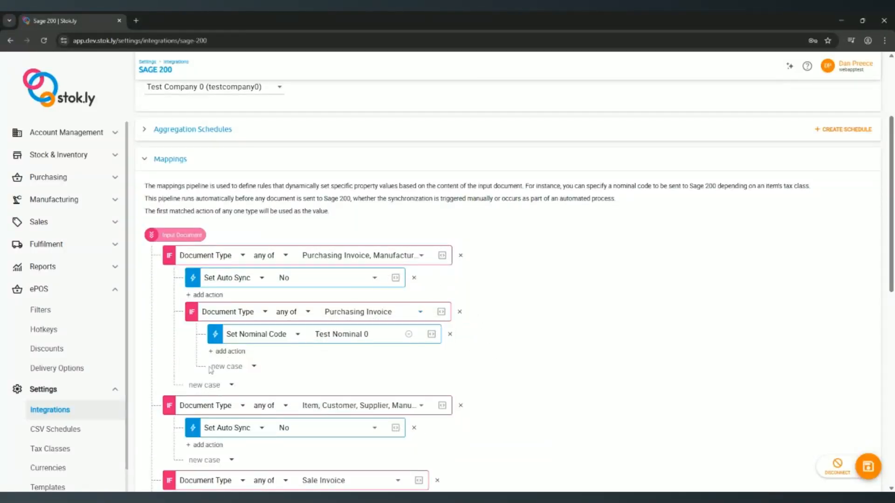
Step: Add a nested case to the first rule with the condition Document Type any of Manufacturing Invoice
left_click(202, 385)
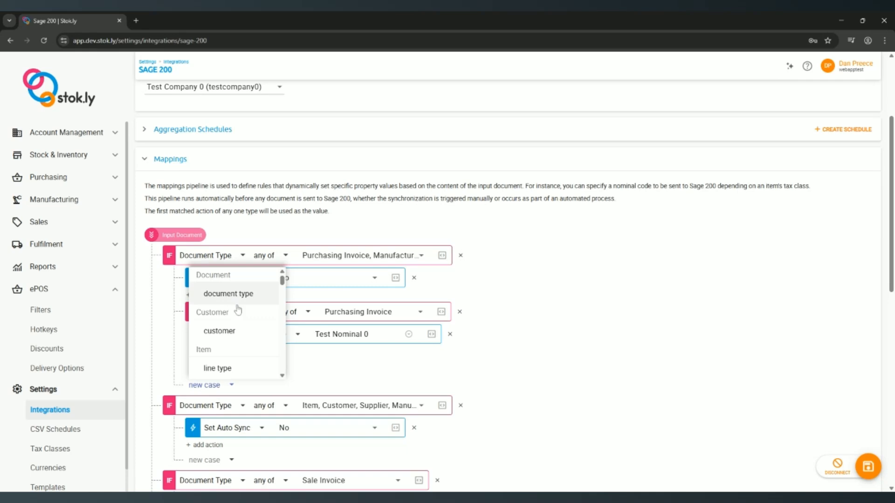
scroll(232, 350, "down", 2)
scroll(223, 307, "up", 2)
left_click(219, 294)
left_click(292, 391)
left_click(294, 403)
left_click(347, 389)
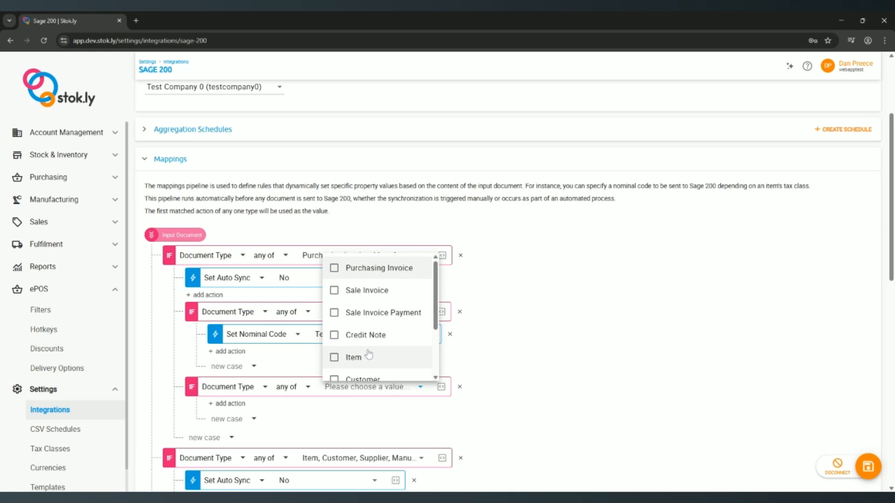
scroll(368, 355, "down", 2)
left_click(378, 368)
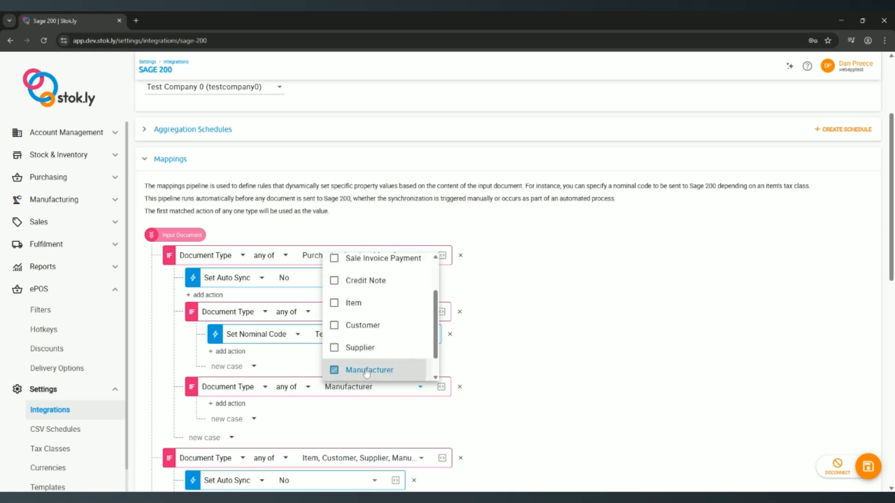
scroll(378, 368, "down", 1)
left_click(368, 344)
left_click(369, 368)
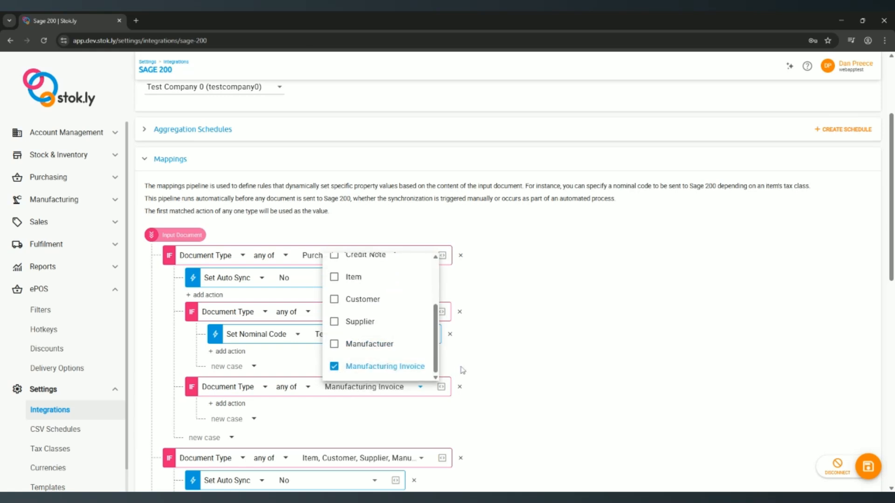
left_click(276, 423)
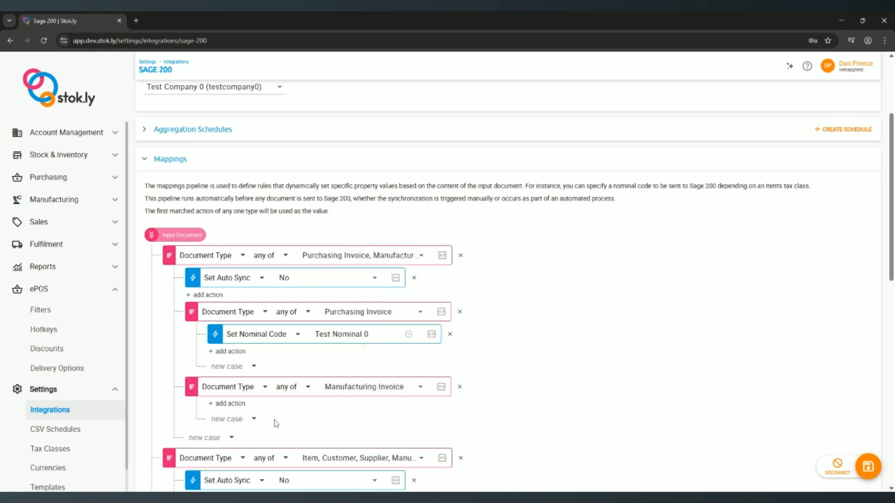
Step: Add a Set Nominal Code action with the value Test Nominal 5 to the Manufacturing Invoice case
left_click(230, 403)
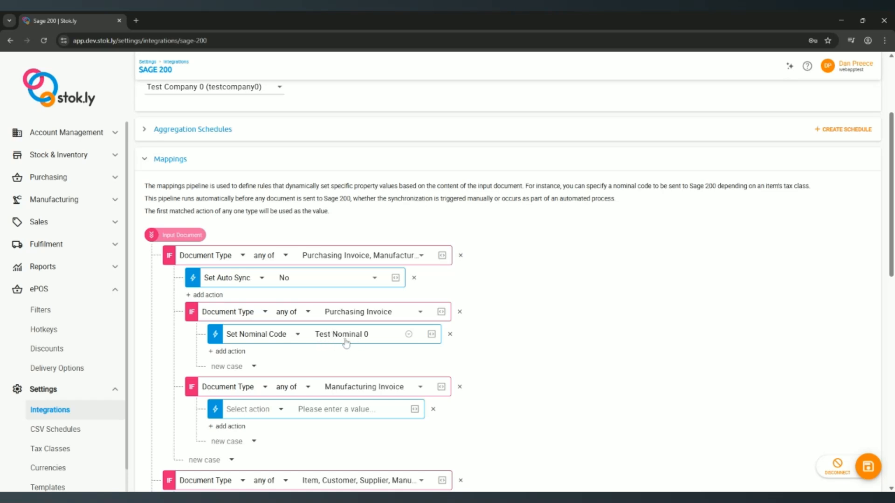
left_click(251, 413)
left_click(256, 347)
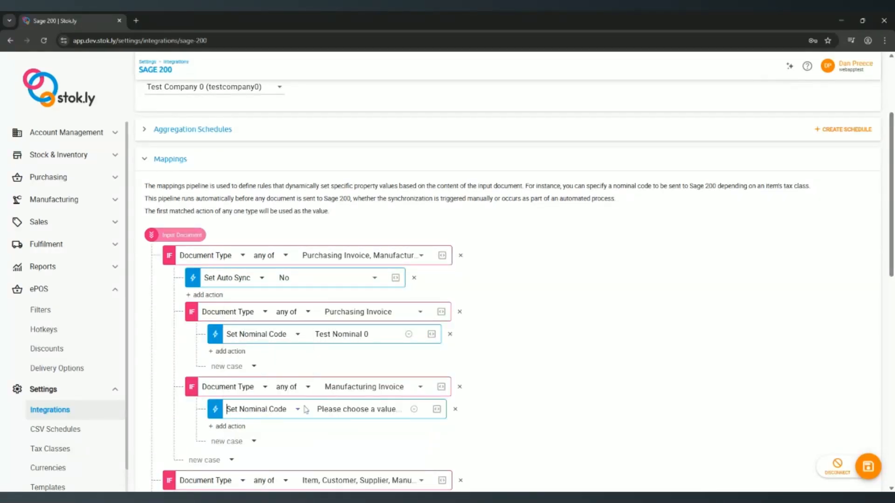
left_click(336, 414)
left_click(140, 249)
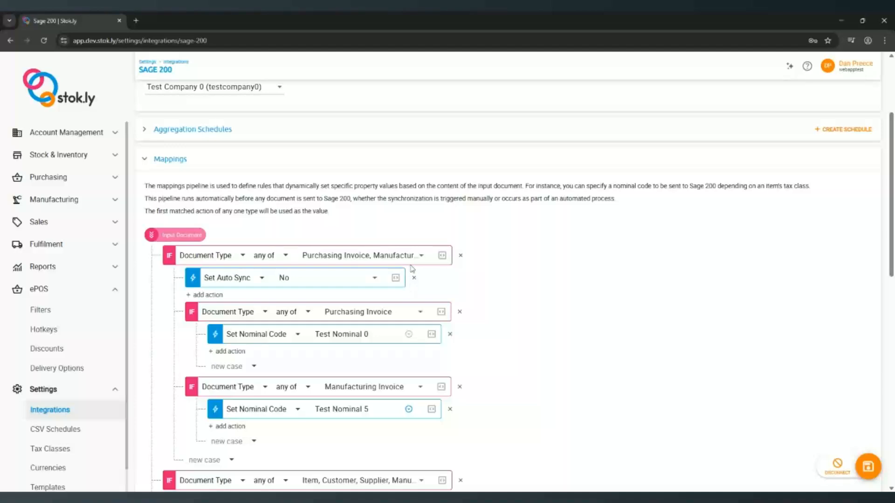
Step: Examine the Sale Invoice rule's channel cases and browse the condition properties available for the Amazon case
scroll(506, 332, "down", 2)
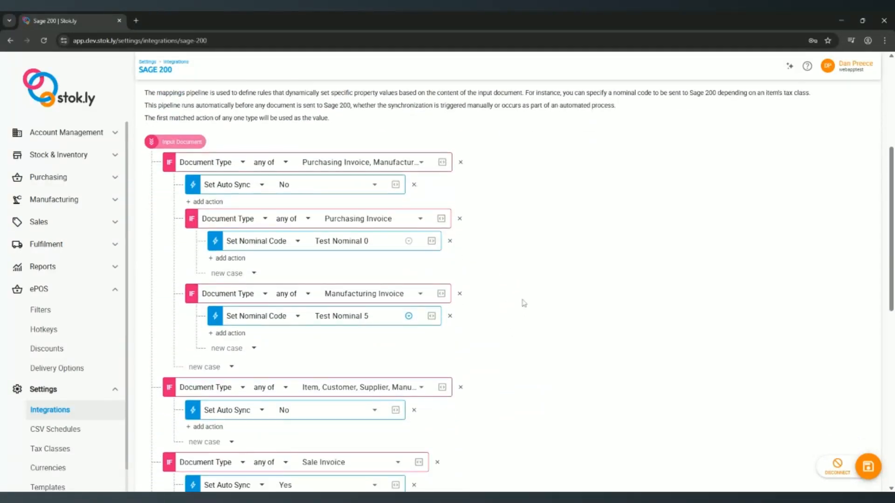
scroll(528, 341, "down", 2)
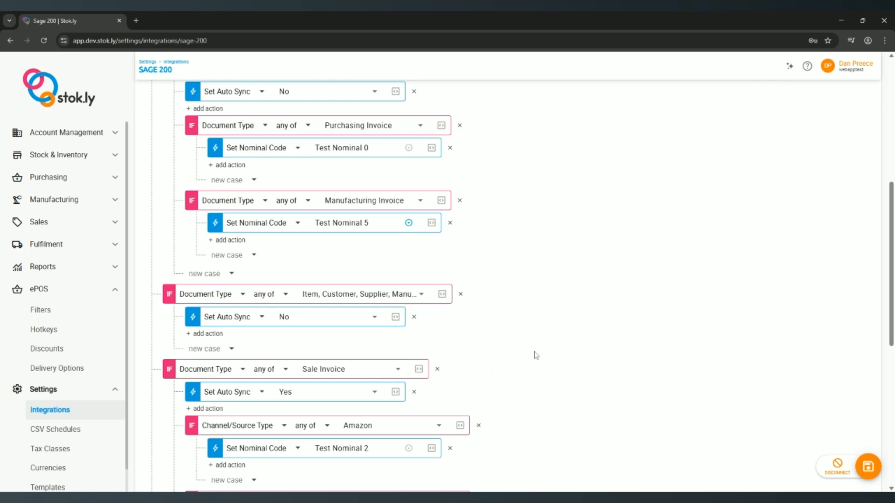
scroll(535, 355, "down", 1)
scroll(535, 355, "down", 1)
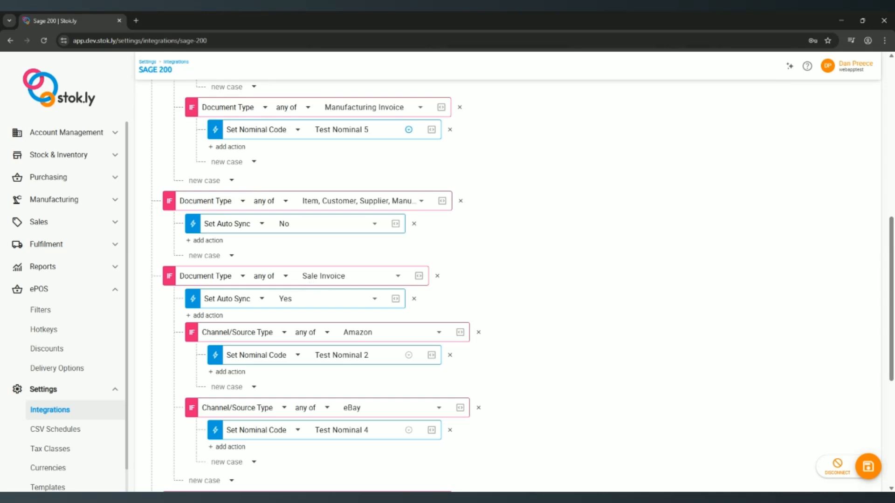
left_click(254, 334)
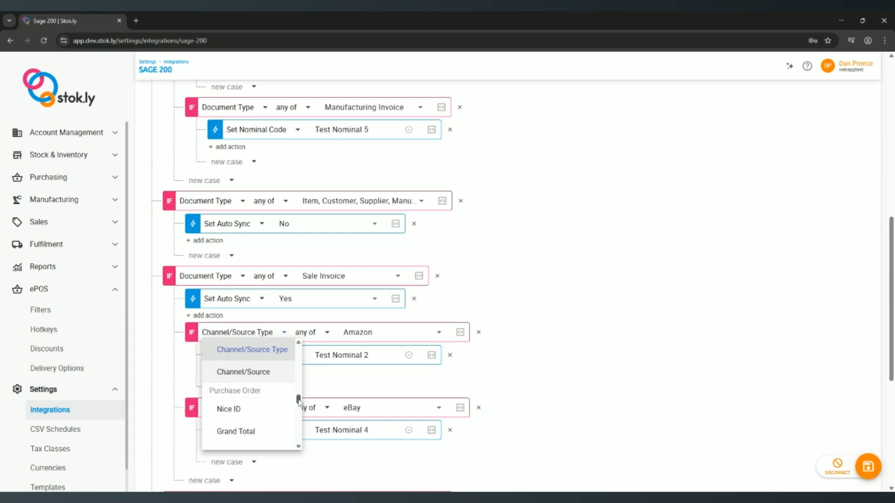
scroll(299, 400, "up", 1)
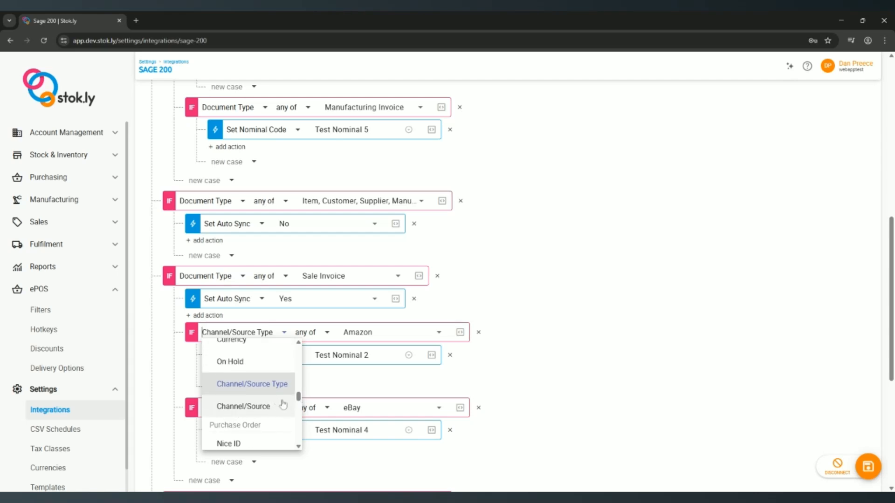
scroll(297, 396, "up", 1)
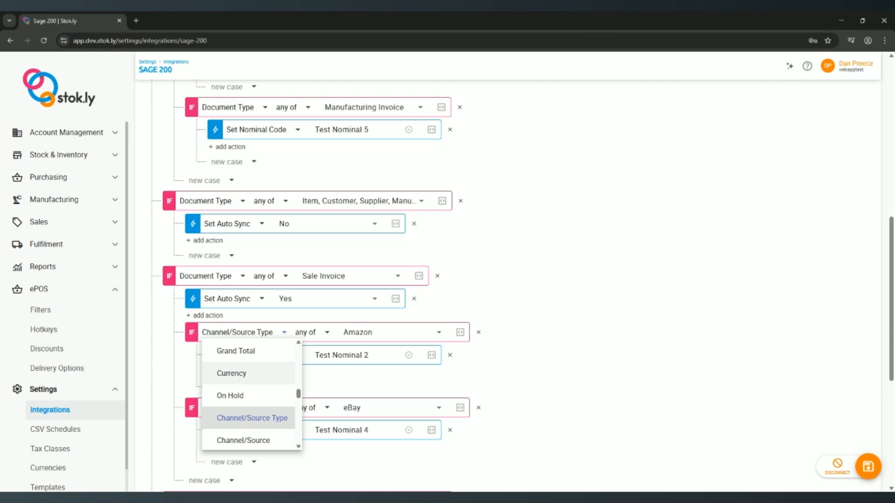
scroll(300, 395, "up", 3)
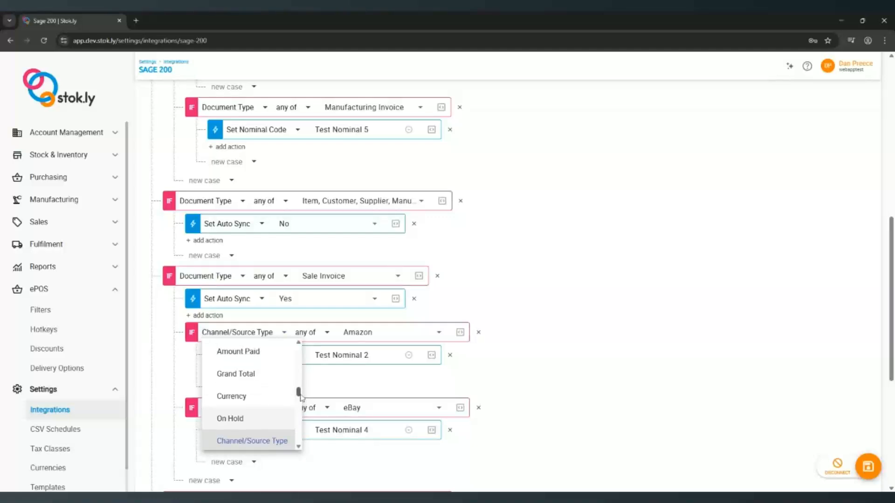
scroll(300, 395, "up", 1)
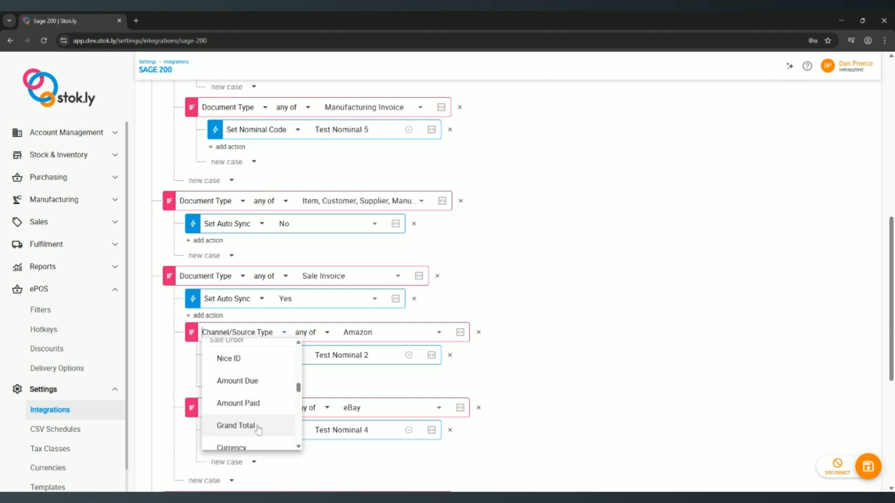
left_click_drag(299, 388, 300, 349)
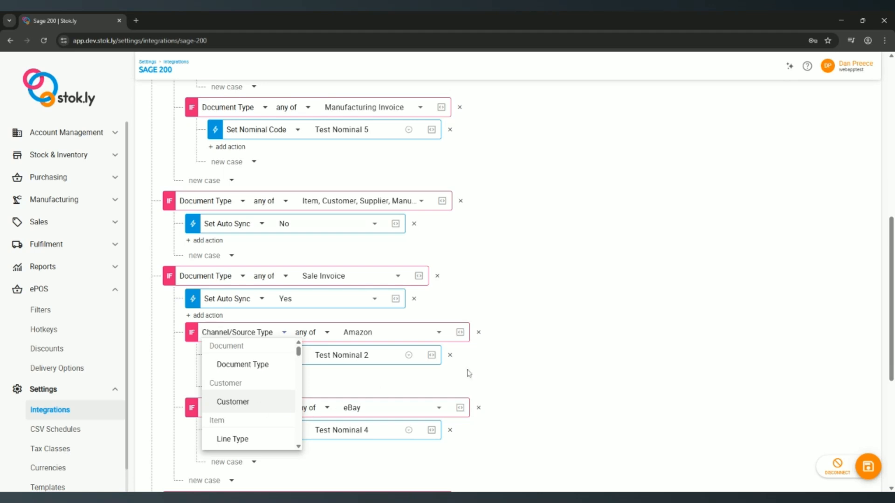
Step: Examine the last rule's currency cases and browse the condition properties available for the USD case
left_click(535, 356)
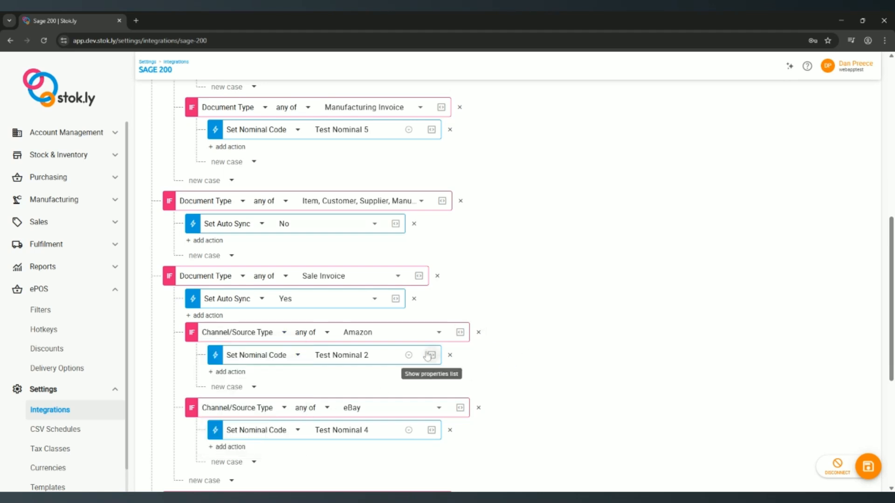
scroll(410, 360, "down", 3)
scroll(409, 359, "down", 2)
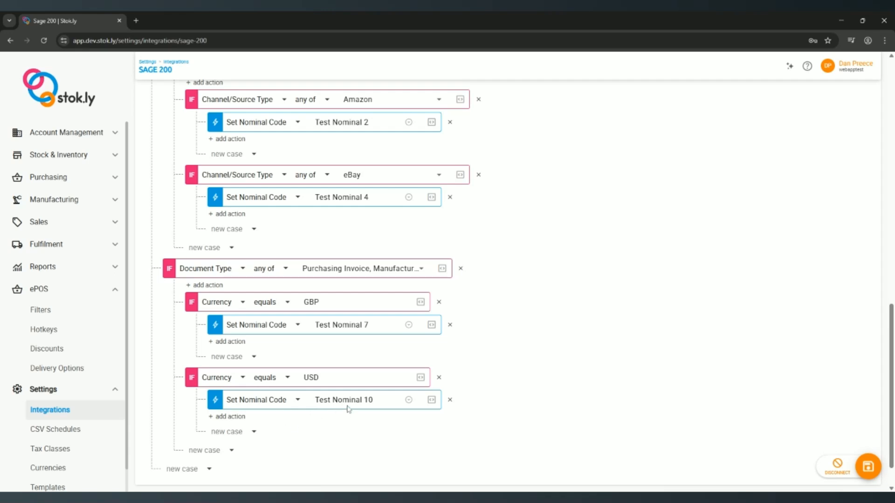
left_click(229, 379)
left_click_drag(298, 317, 298, 356)
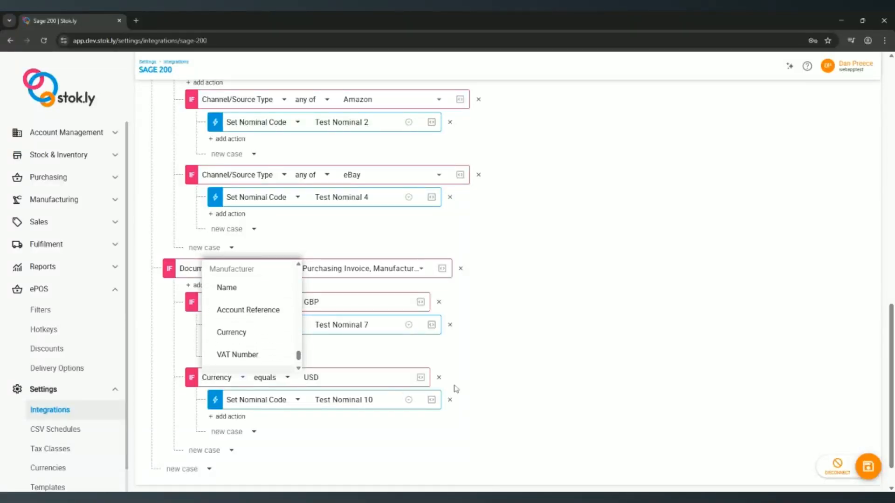
left_click(526, 356)
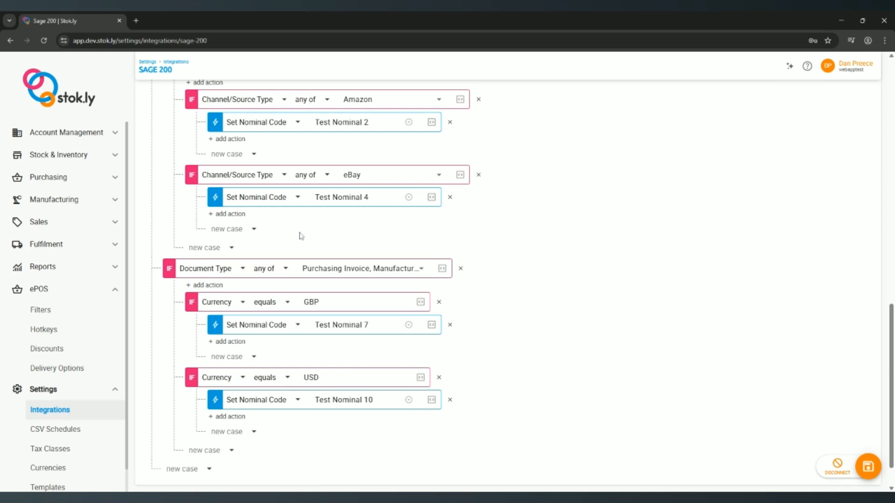
Step: Add a Set Customer action to the Sale Invoice rule's eBay case and choose a customer from the customer list as its value
scroll(326, 250, "up", 2)
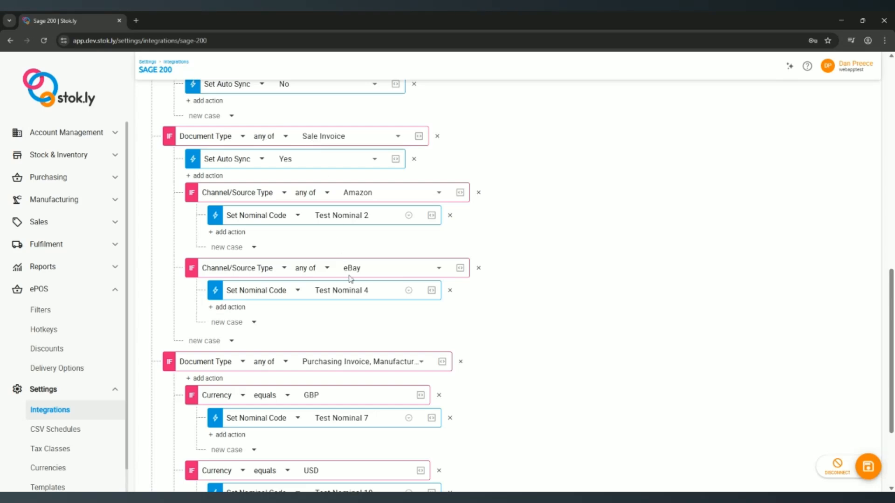
left_click(229, 307)
left_click(280, 317)
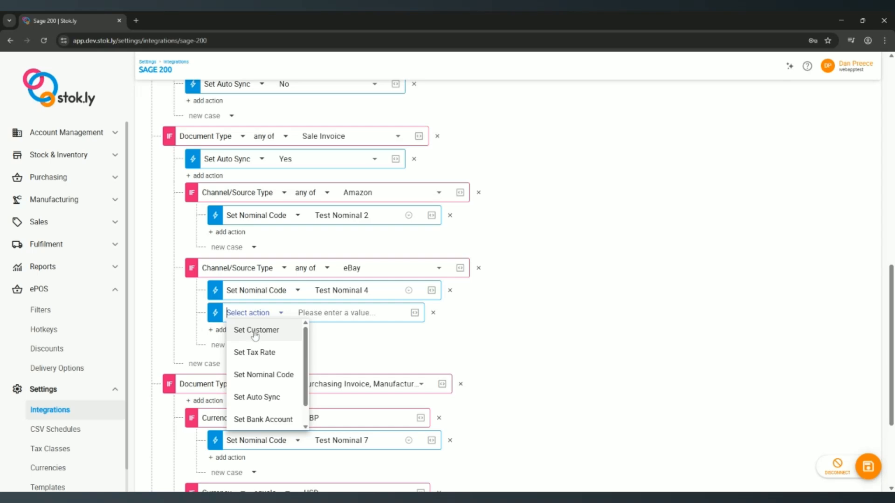
left_click(256, 332)
left_click(332, 320)
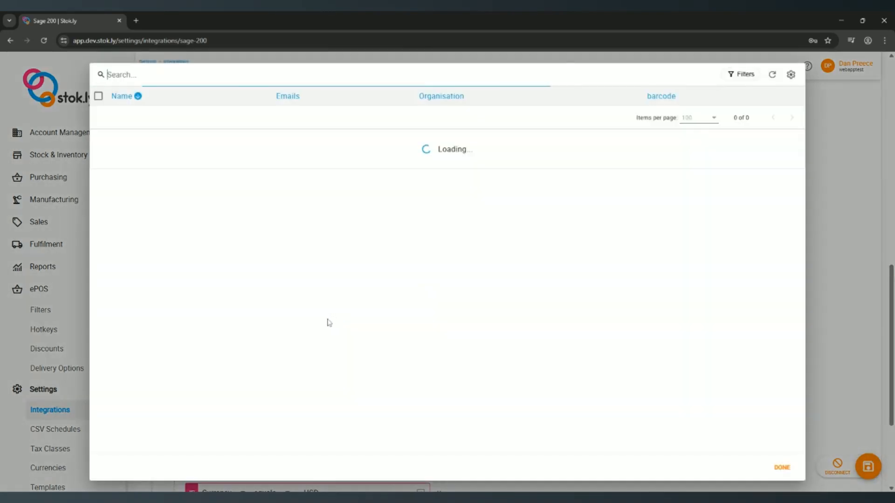
scroll(274, 329, "down", 12)
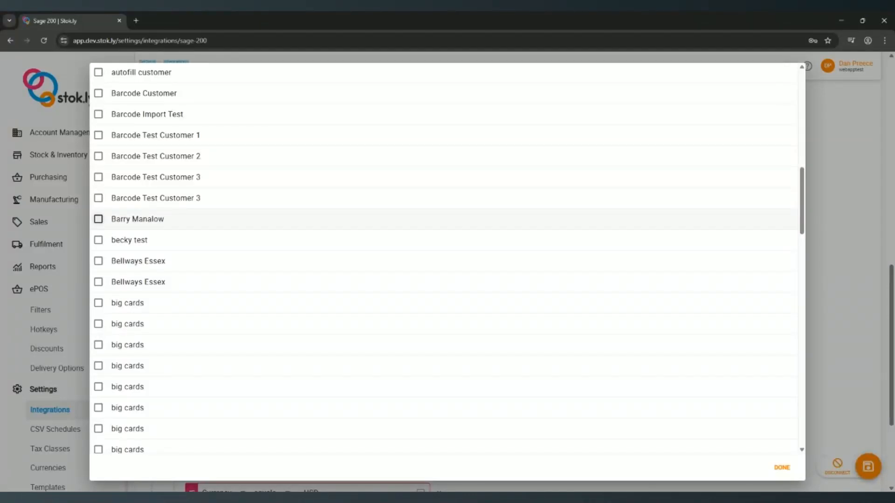
left_click(98, 220)
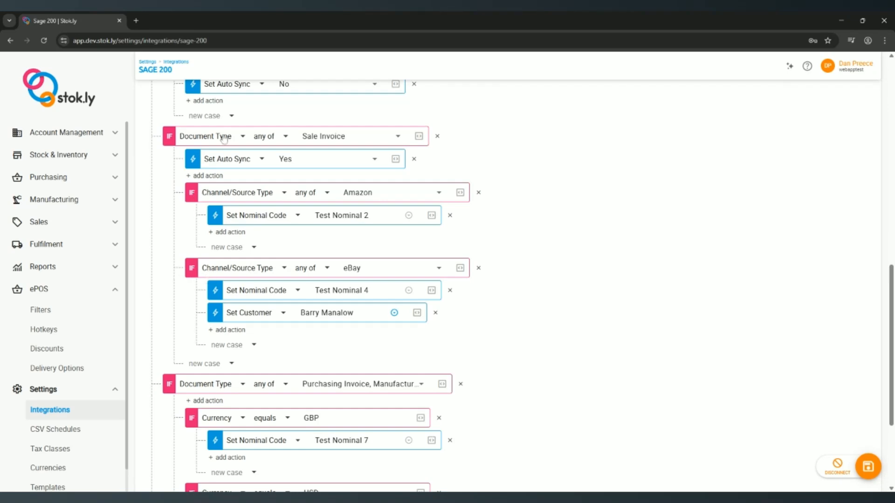
Step: Add a Set Customer action without a value directly under the Sale Invoice rule, after its Set Auto Sync action
left_click(206, 177)
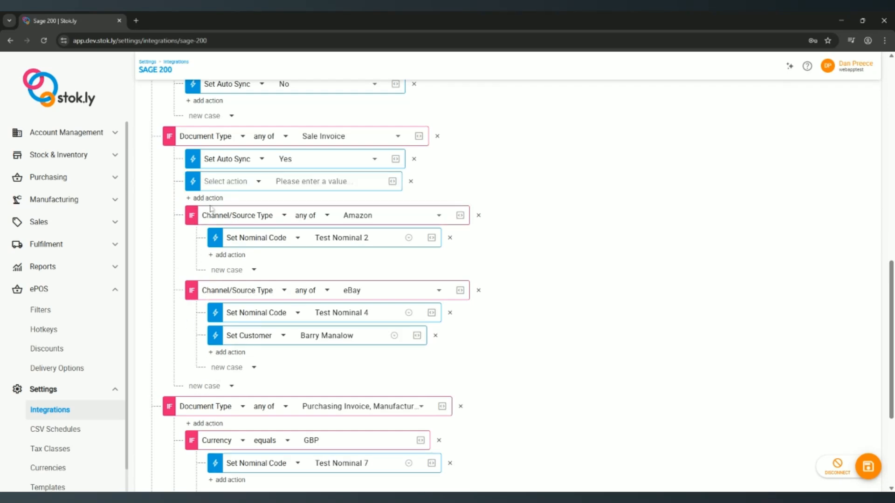
left_click(233, 185)
left_click(236, 198)
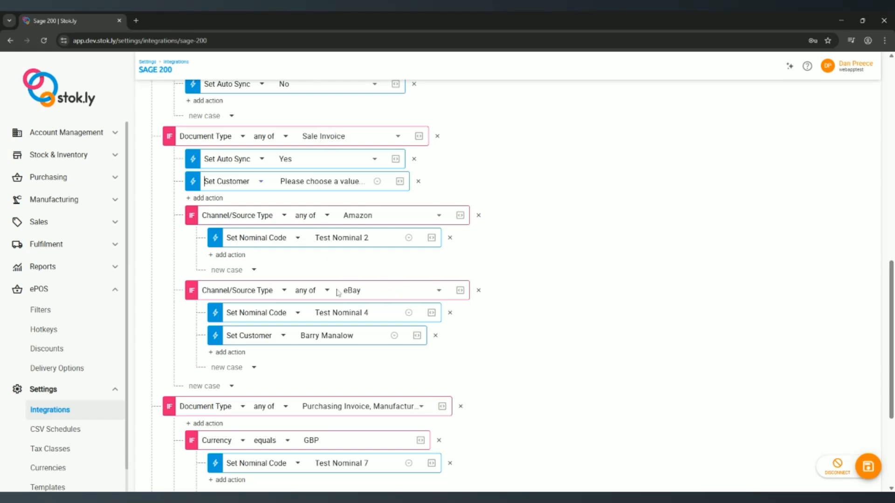
Step: Expand the Aggregation Schedules section and open the details of the Every day at 11am schedule
scroll(526, 314, "up", 12)
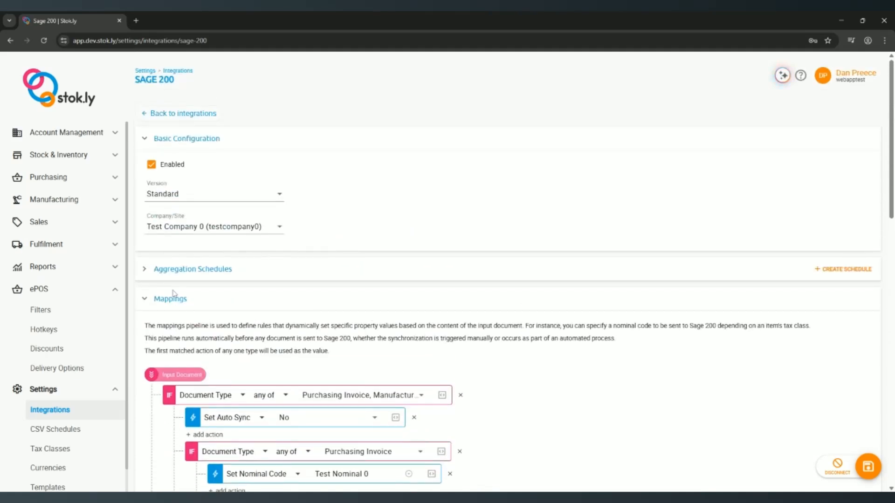
left_click(144, 271)
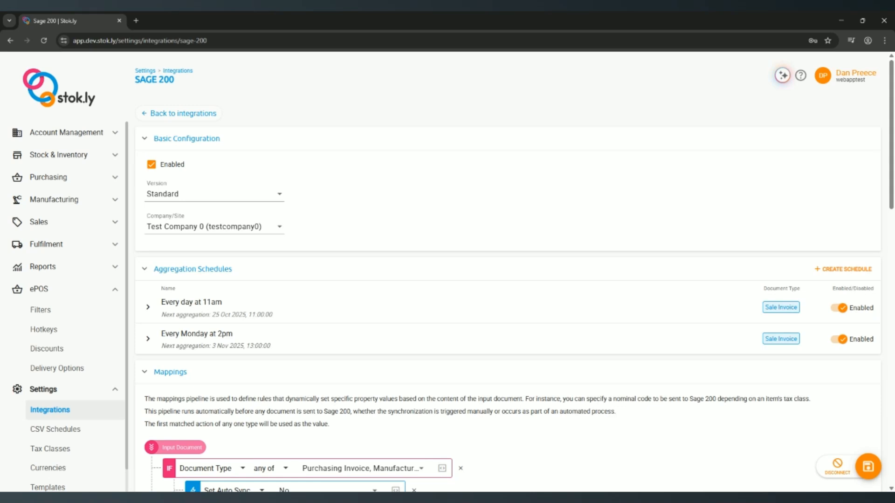
left_click(147, 306)
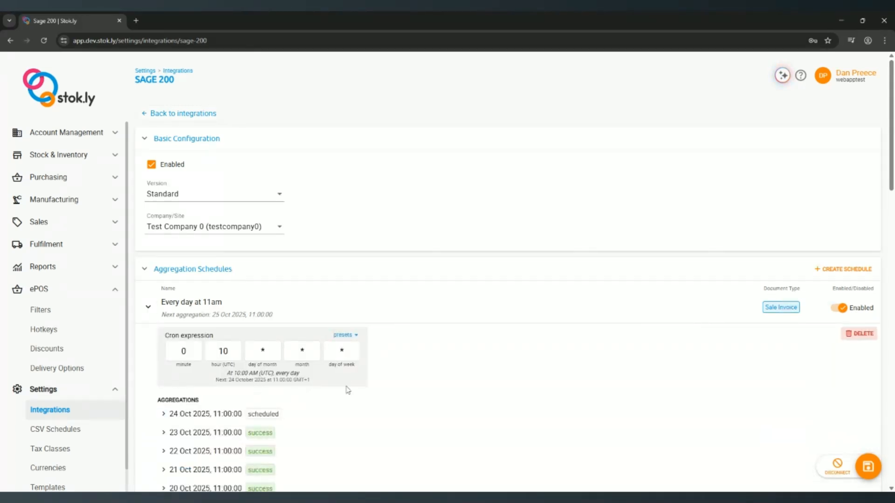
Step: Apply the Every Monday at 9am cron preset to the Every day at 11am schedule and replace it with Every Tuesday and Thursday at 12:30pm
scroll(336, 395, "down", 2)
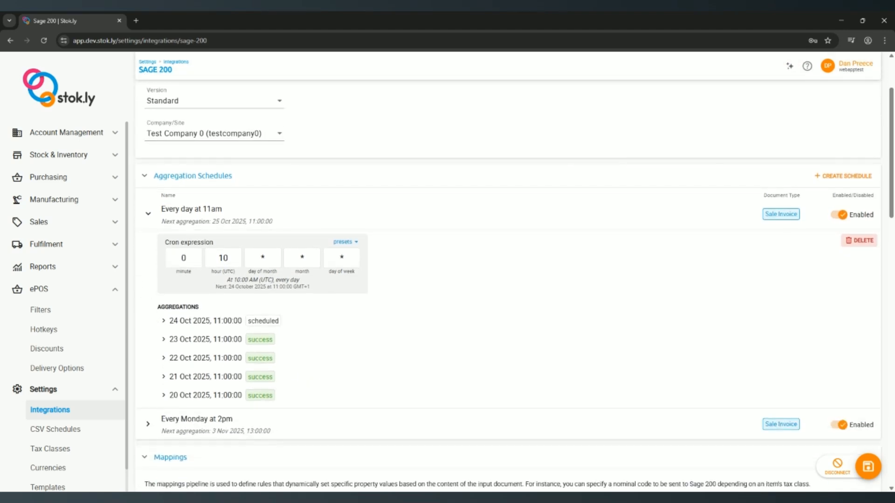
left_click(345, 243)
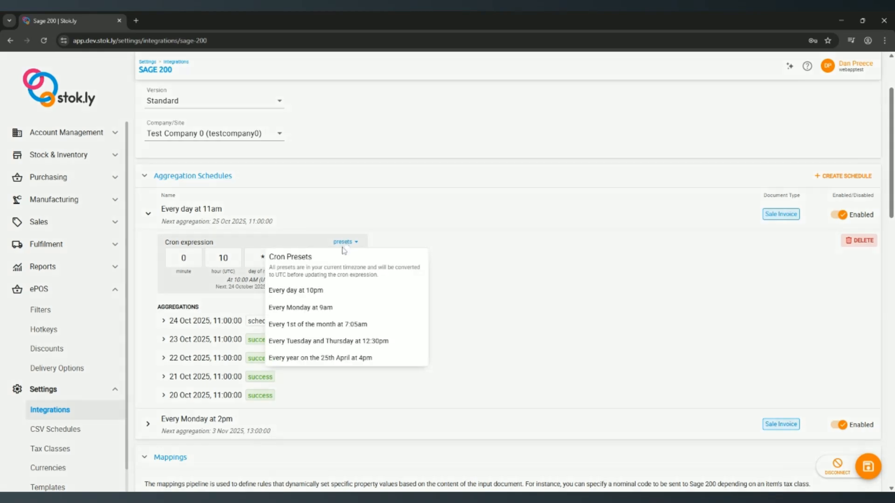
left_click(315, 309)
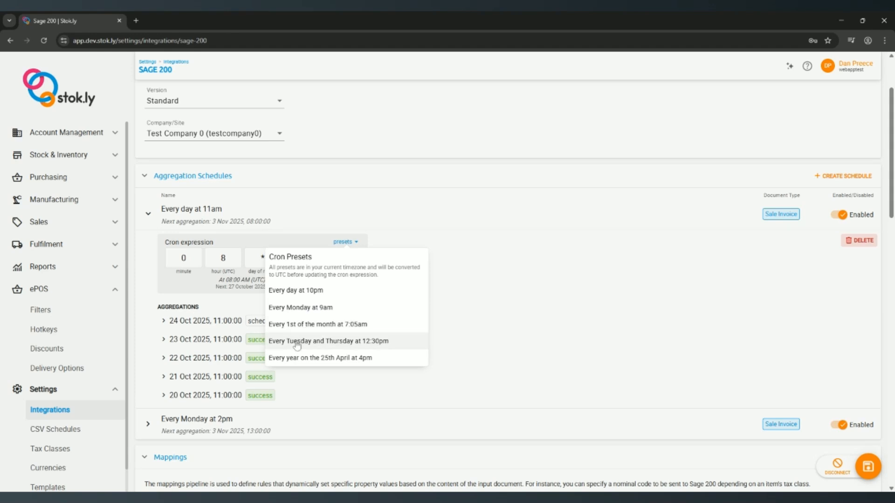
left_click(339, 345)
left_click(476, 268)
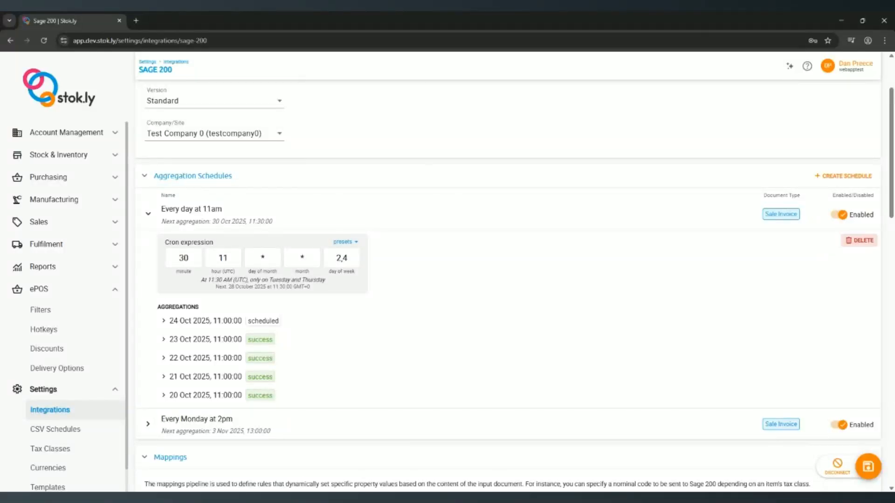
left_click(344, 243)
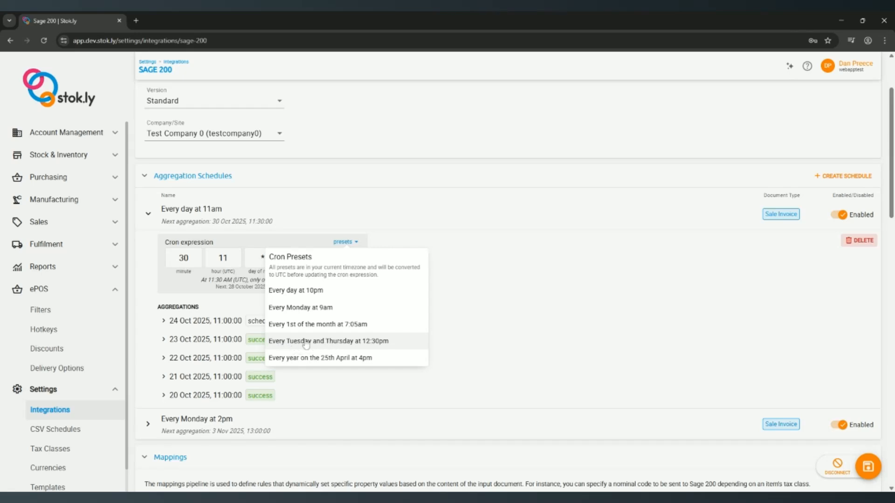
left_click(451, 329)
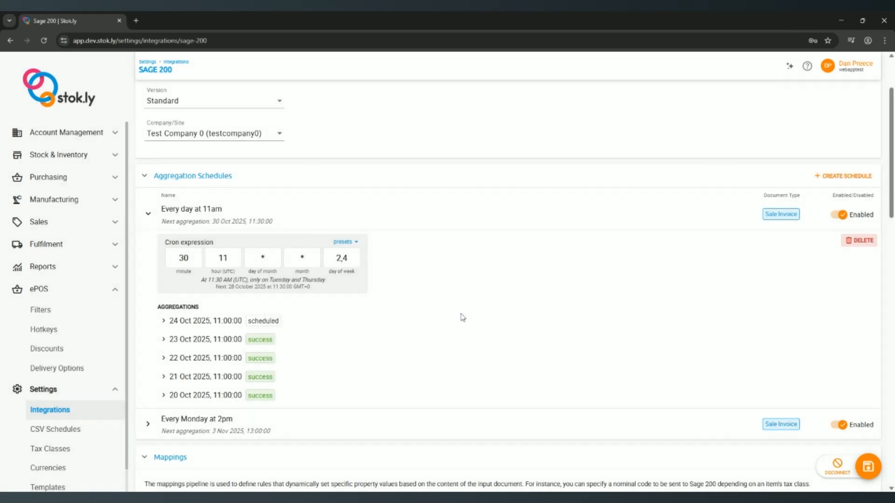
Step: Edit the day of week in the Every day at 11am schedule's cron expression, entering 1
left_click_drag(336, 258, 341, 258)
type("1")
left_click(428, 284)
scroll(434, 336, "down", 2)
scroll(434, 336, "down", 5)
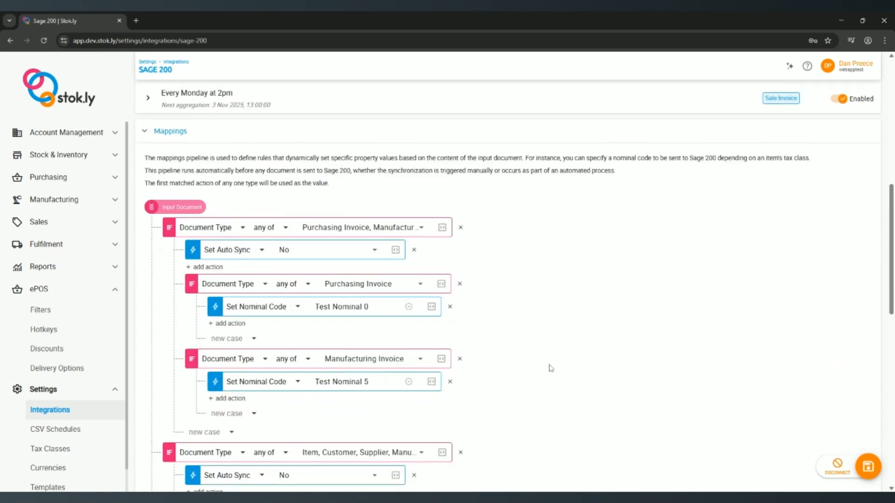